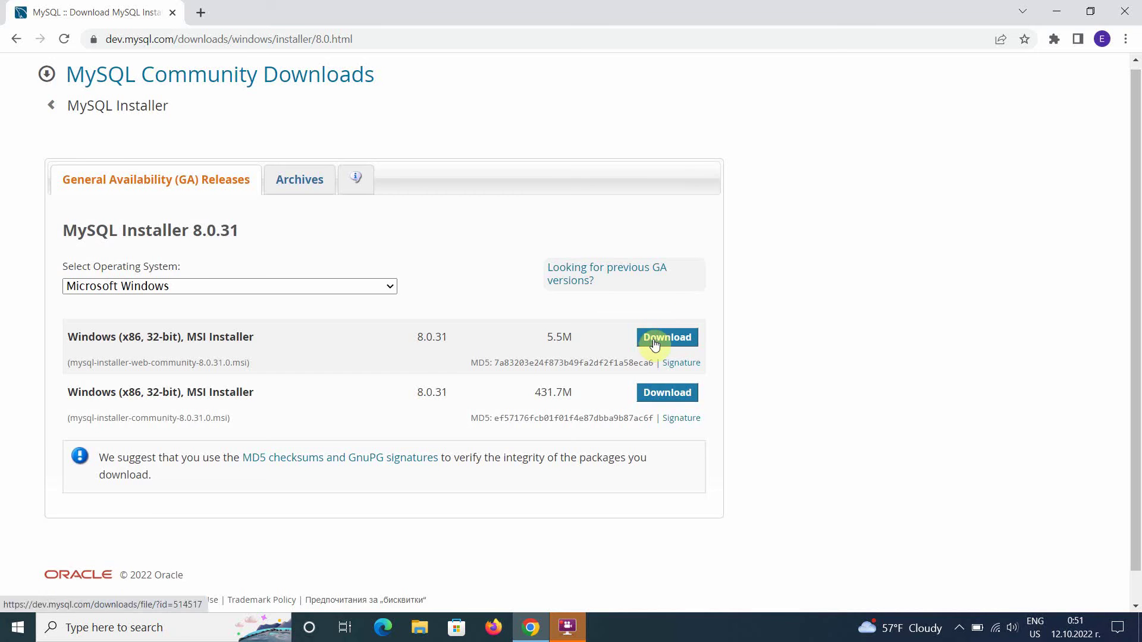
# Step: Download the 8.0.31 web installer without signing in and open the downloaded .msi
pyautogui.click(659, 326)
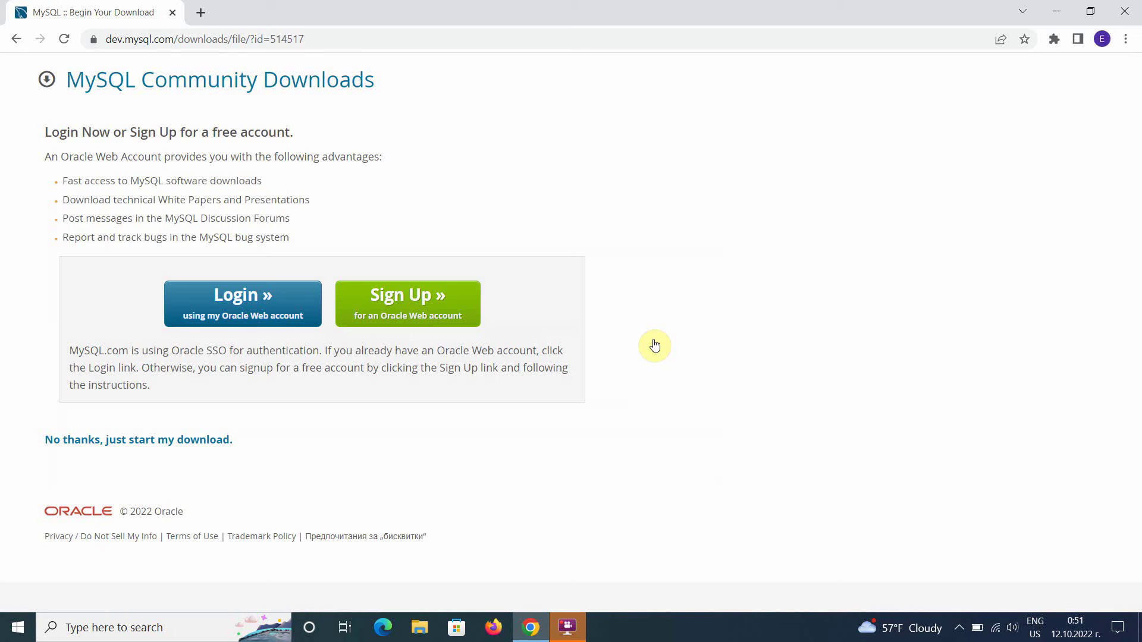
pyautogui.click(191, 440)
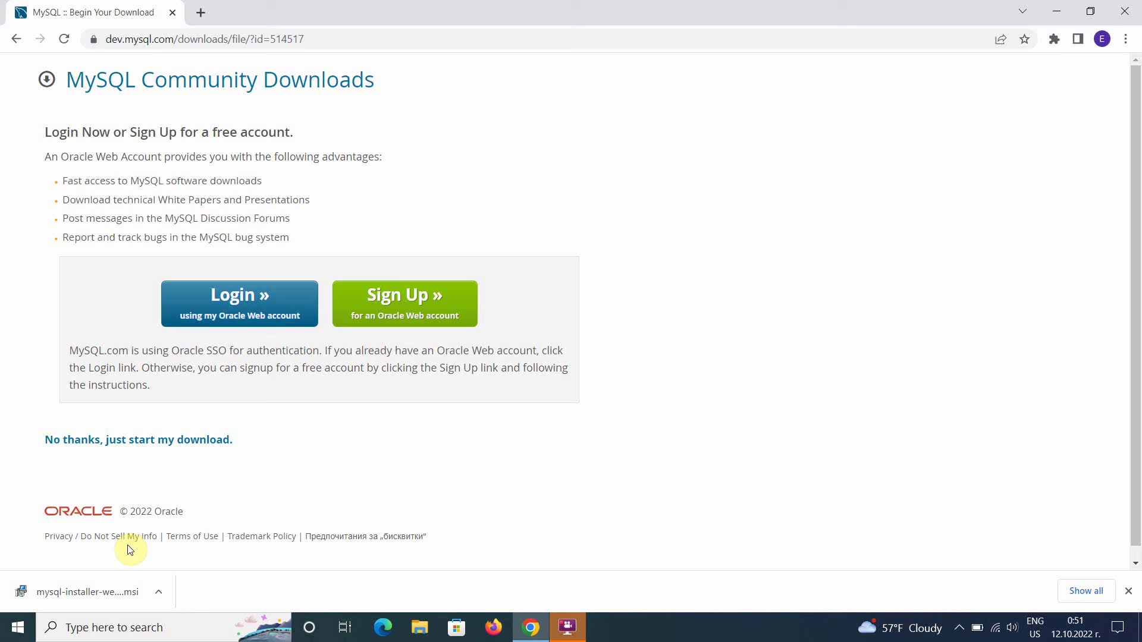
pyautogui.click(105, 589)
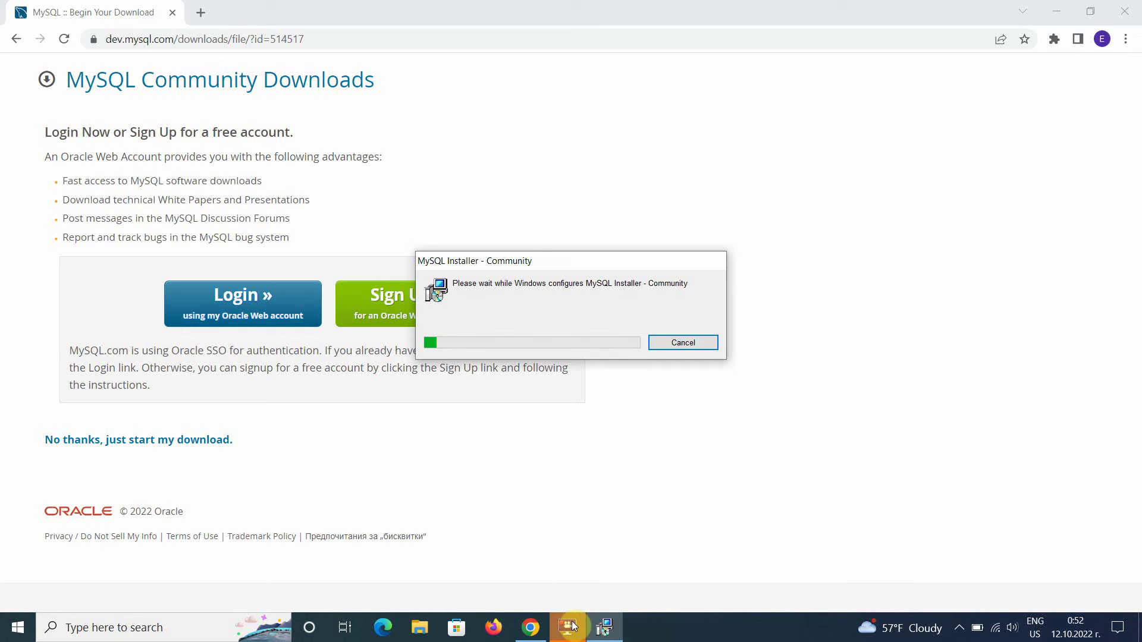
# Step: Minimize the browser and keep the Developer Default setup type to reach Check Requirements
pyautogui.moveTo(572, 626)
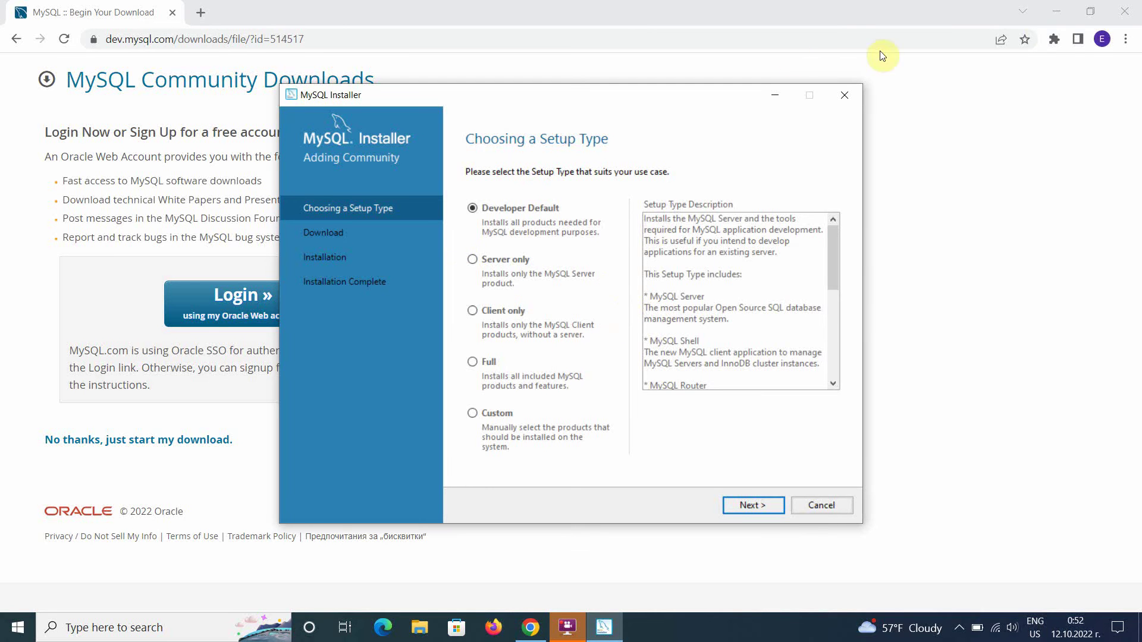
pyautogui.click(1054, 11)
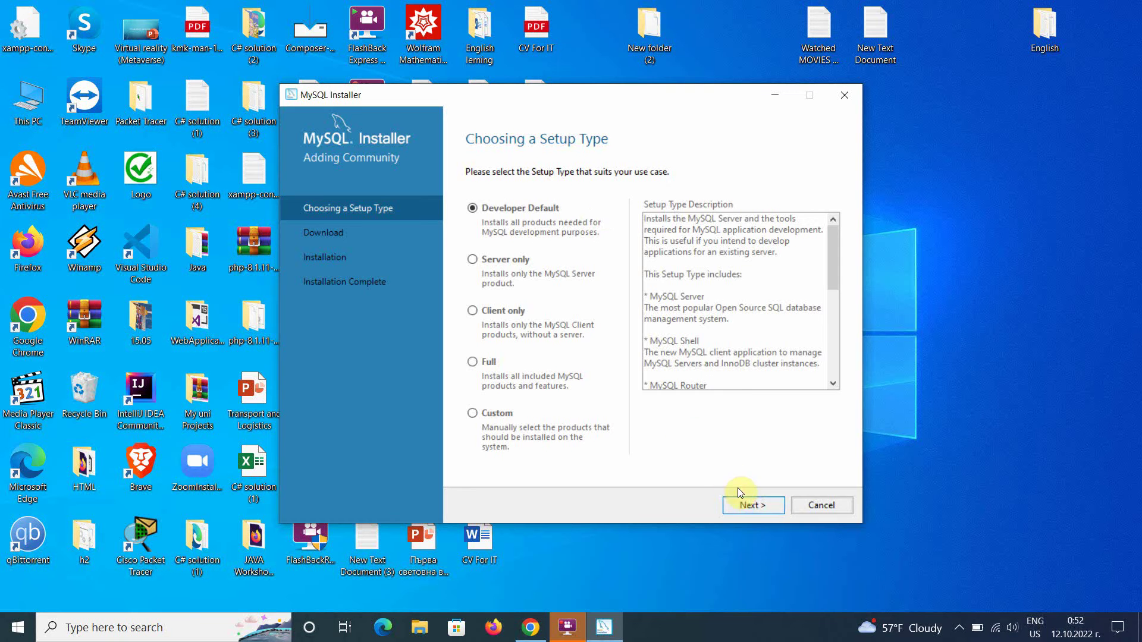
pyautogui.click(751, 505)
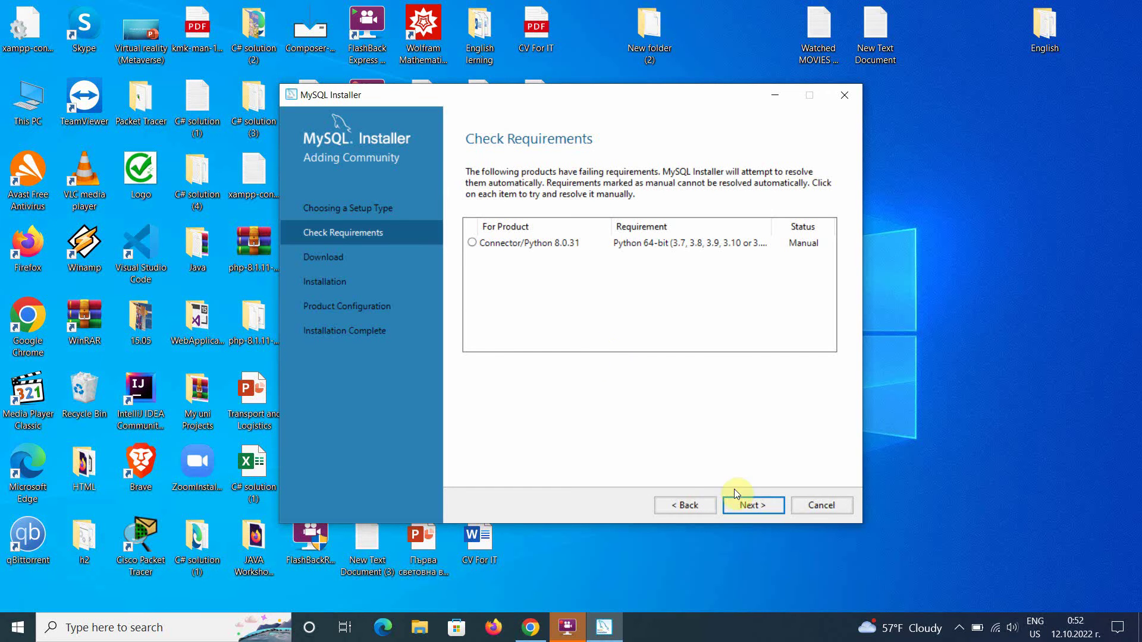
# Step: Skip Connector/Python's unmet Python requirement and proceed to the Download page
pyautogui.click(748, 505)
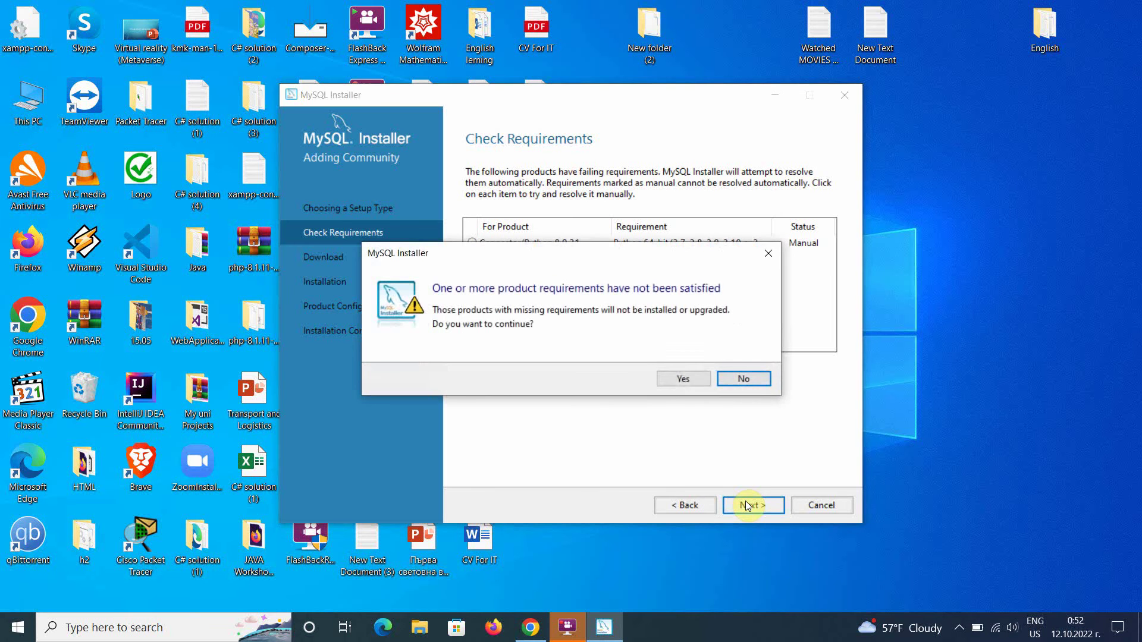
pyautogui.click(668, 380)
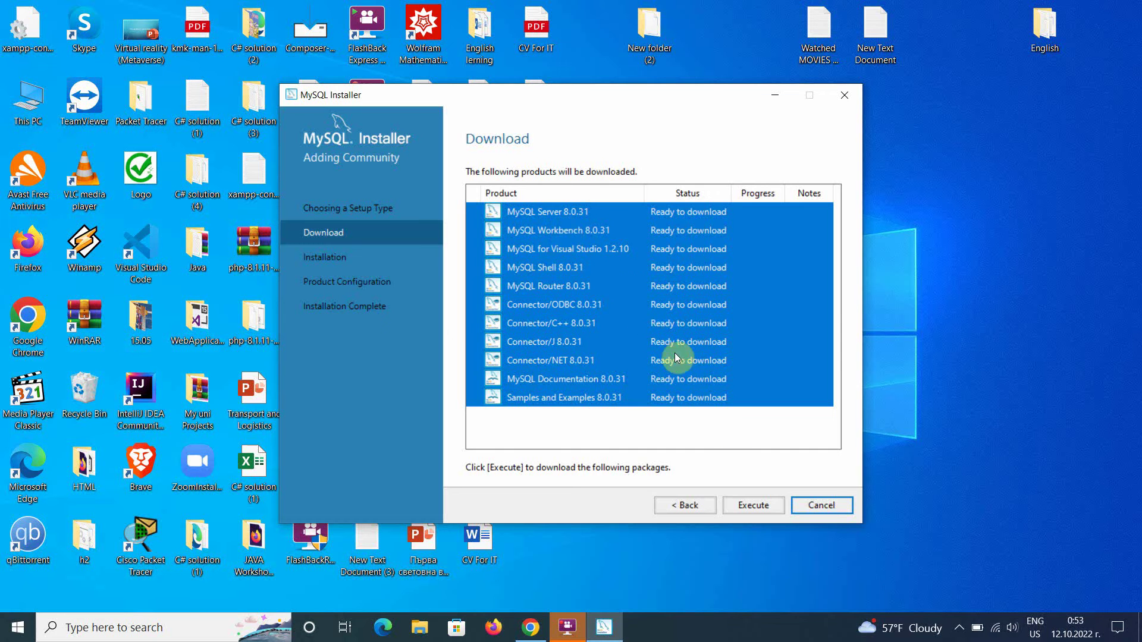
# Step: Download all eleven 8.0.31 products and advance to the Installation page
pyautogui.click(760, 508)
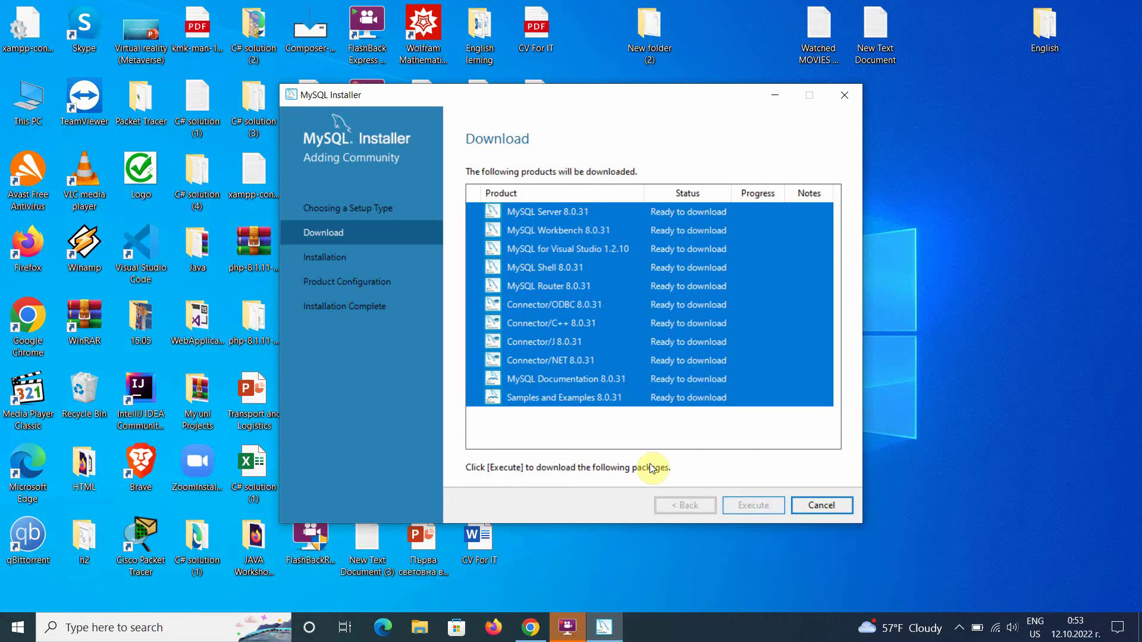
pyautogui.moveTo(571, 624)
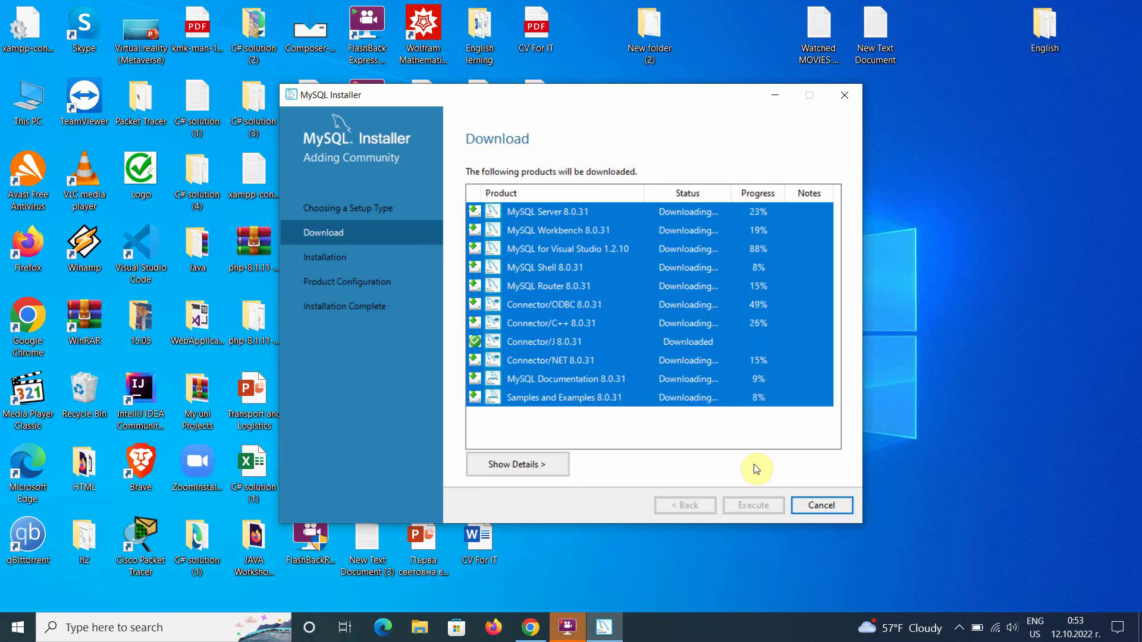
pyautogui.click(575, 632)
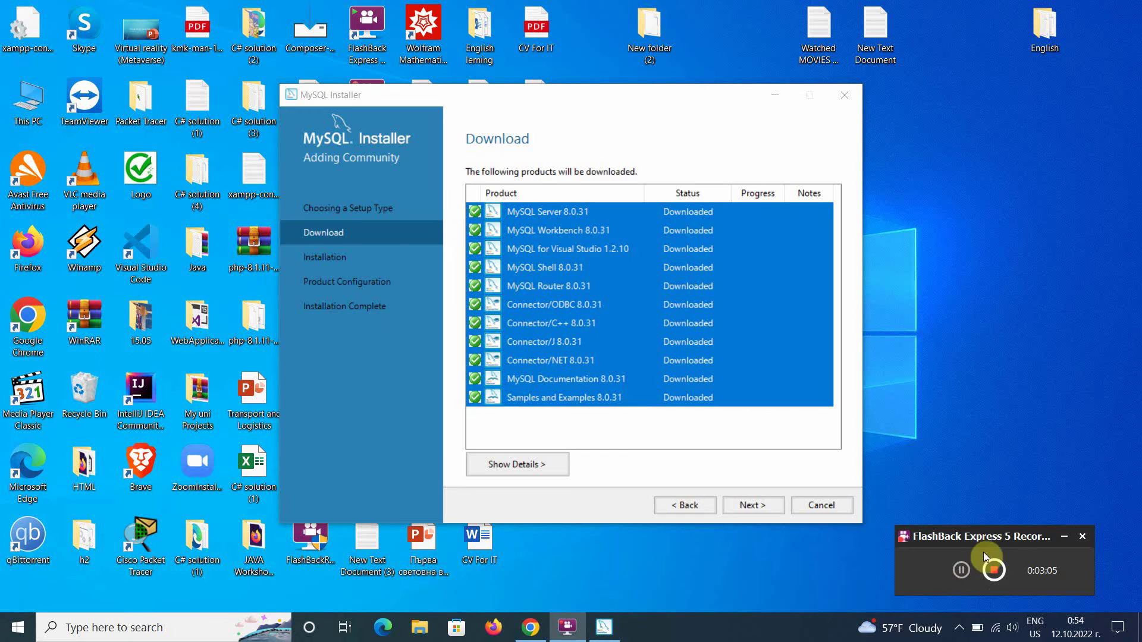
pyautogui.click(1062, 535)
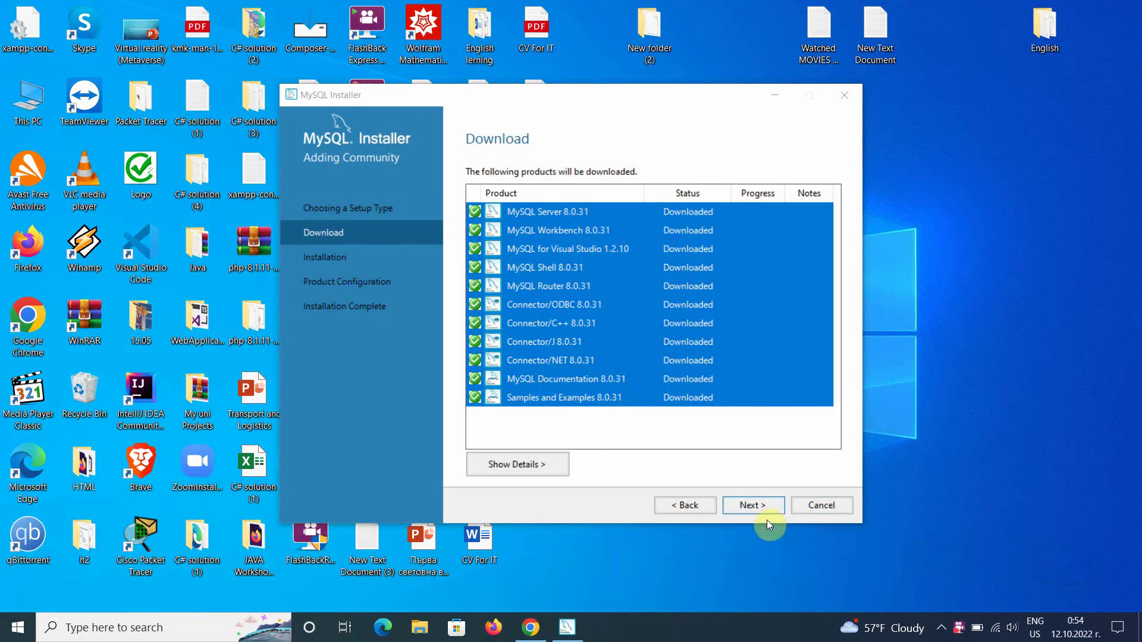
pyautogui.click(754, 510)
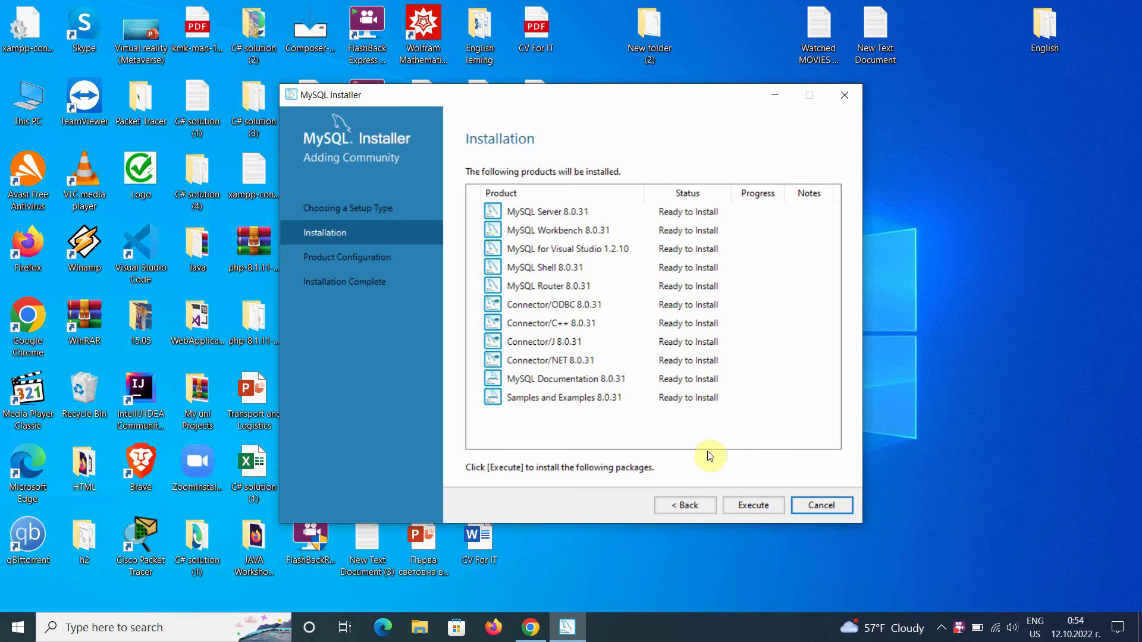
# Step: Install all products and advance to MySQL Server's Type and Networking page
pyautogui.click(748, 507)
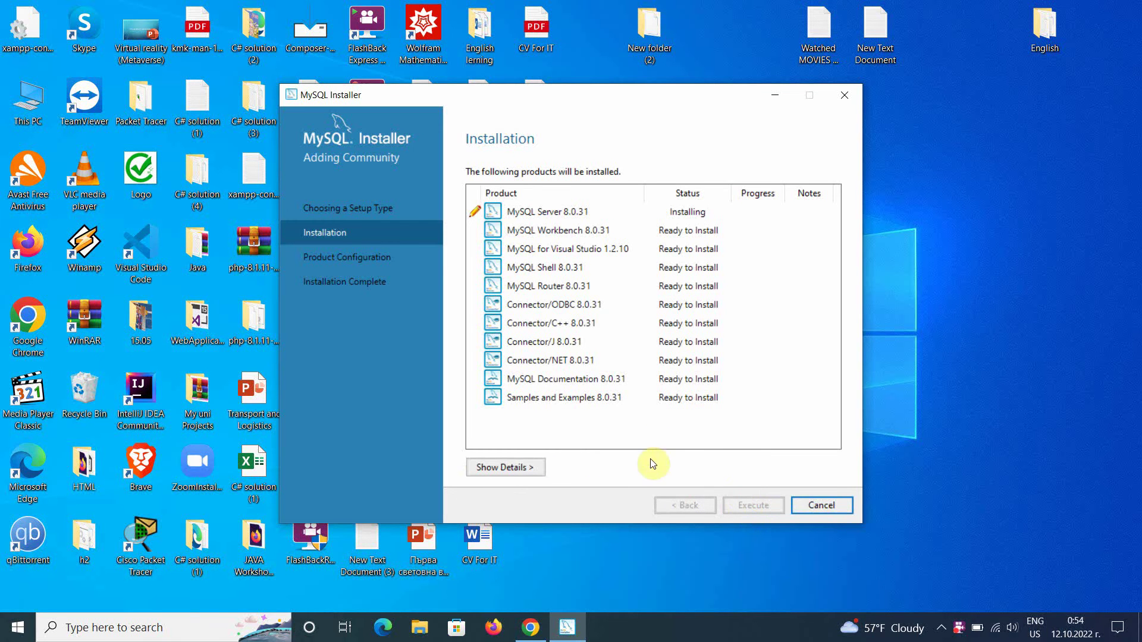
pyautogui.click(958, 628)
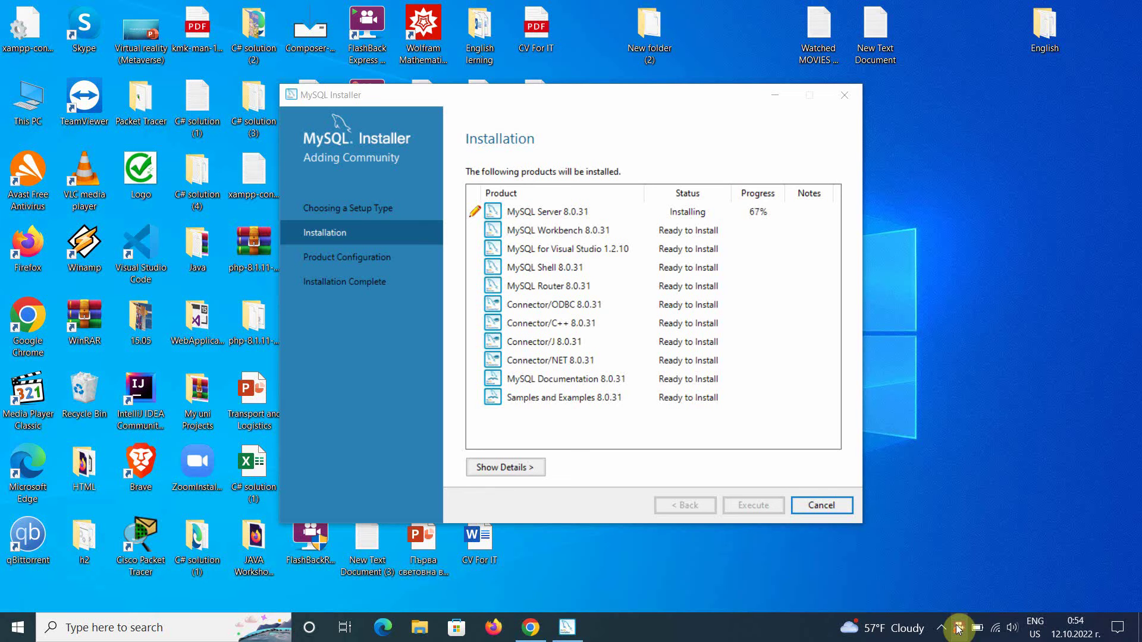
pyautogui.rightClick(958, 628)
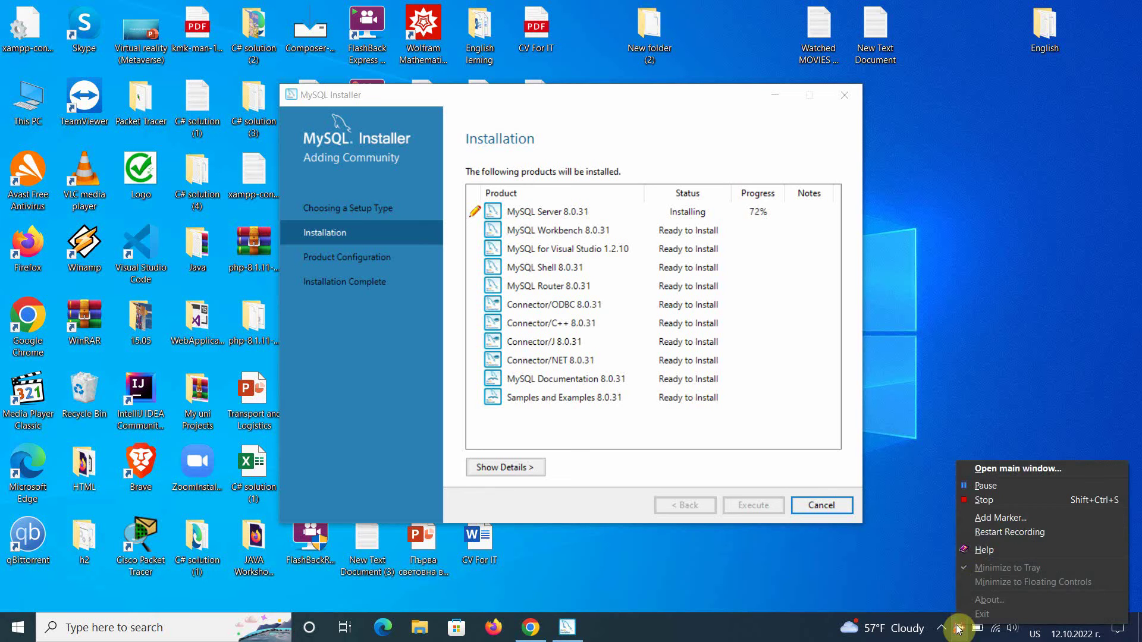
pyautogui.click(986, 485)
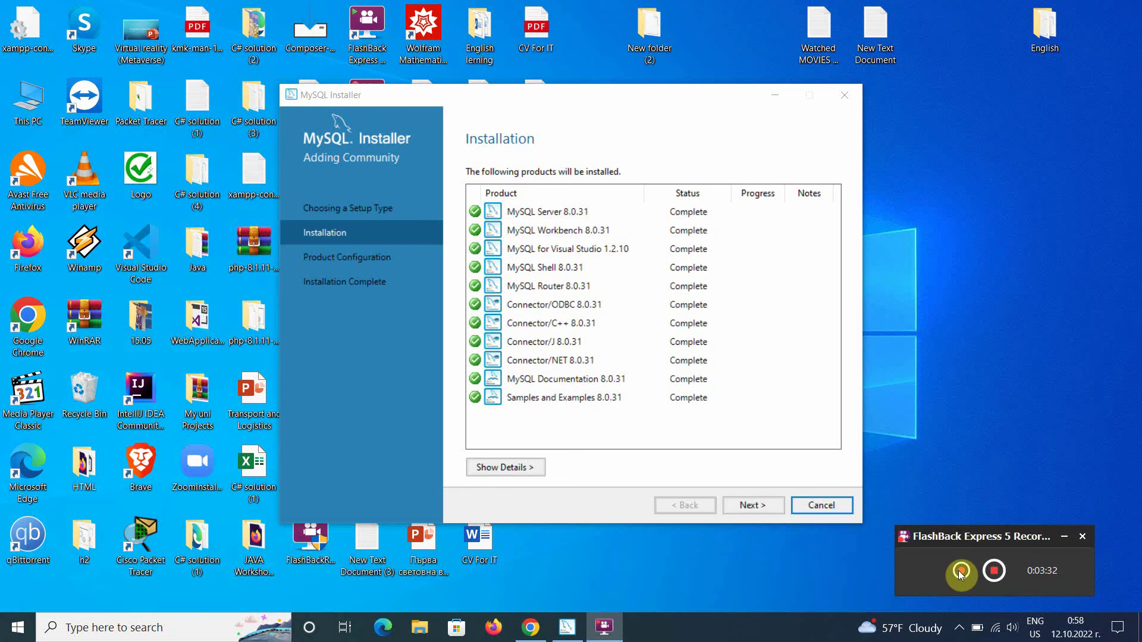
pyautogui.click(743, 505)
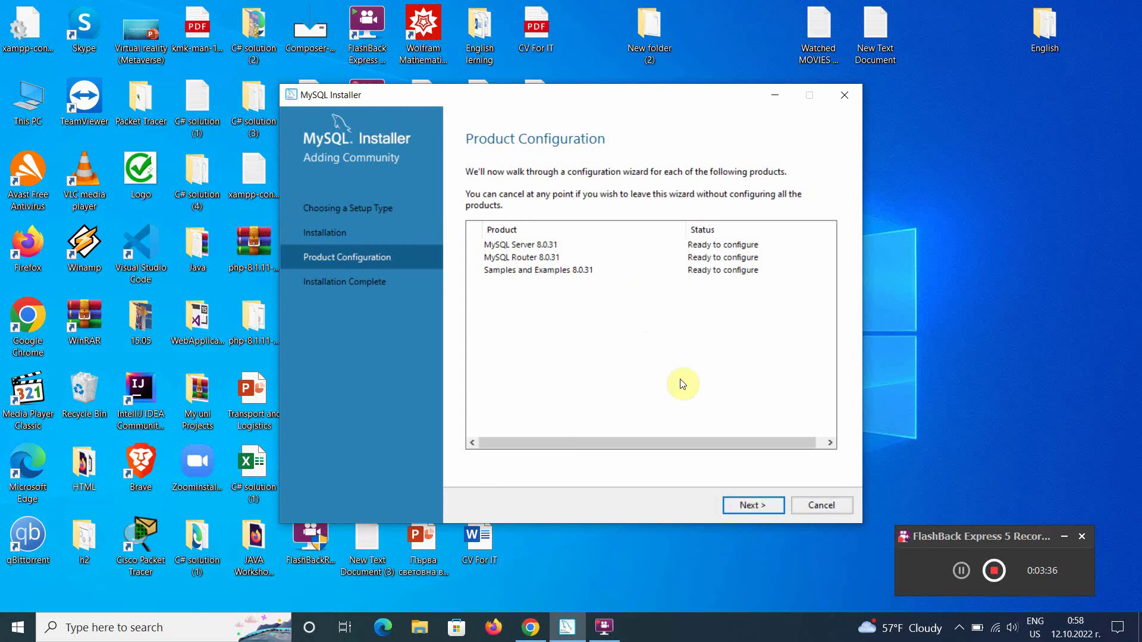
pyautogui.click(751, 505)
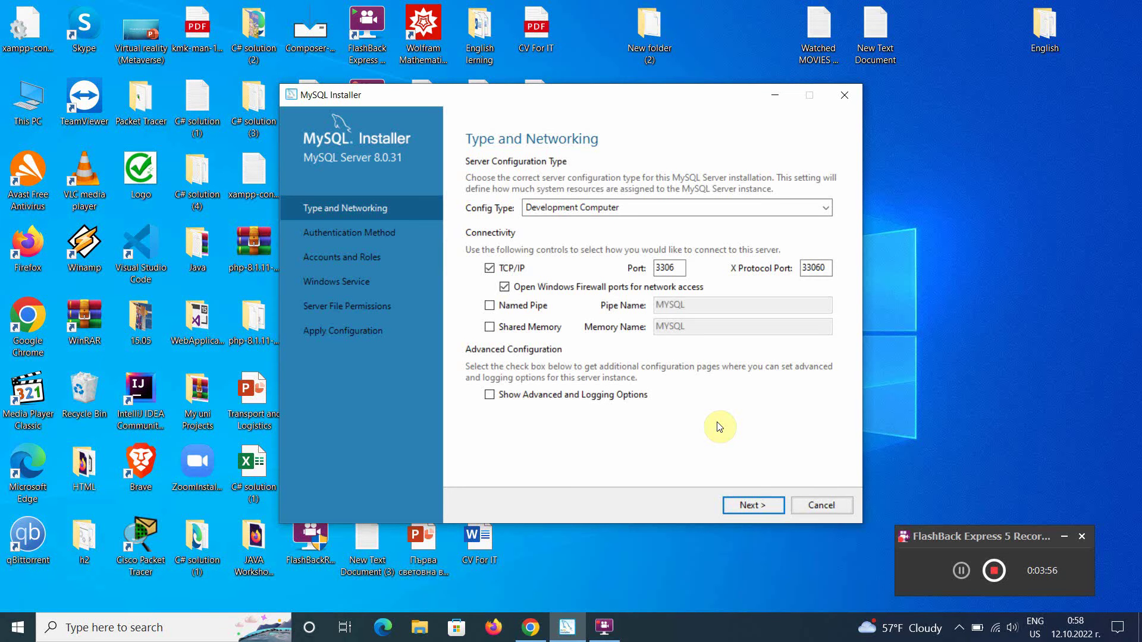
# Step: Accept the default networking, strong password encryption and root password settings
pyautogui.click(745, 503)
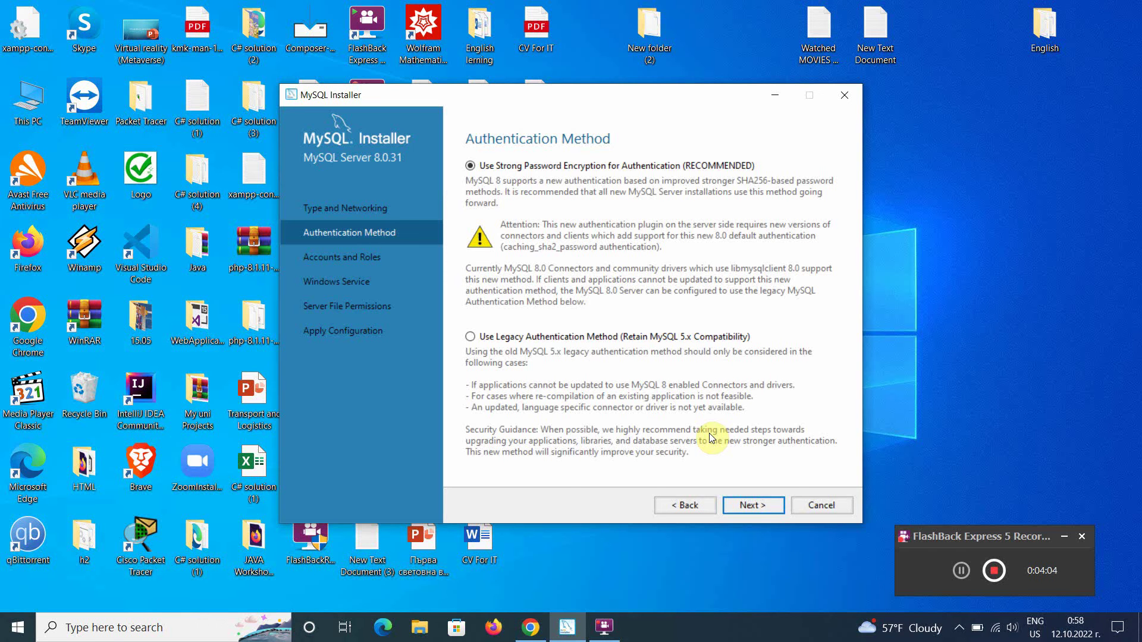
pyautogui.click(747, 503)
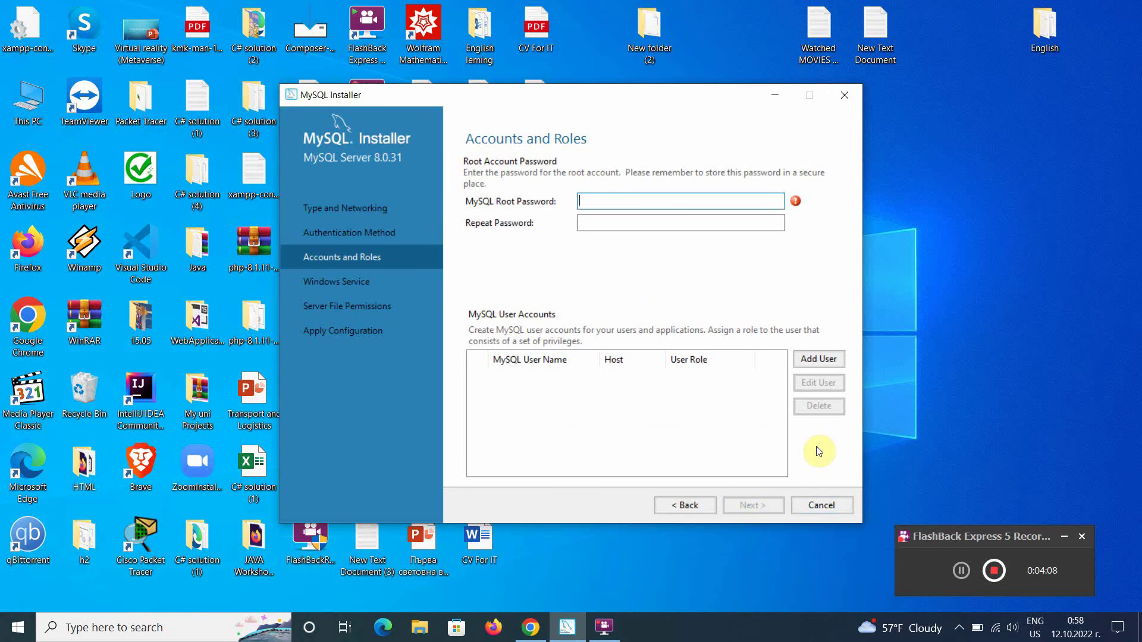
pyautogui.click(960, 571)
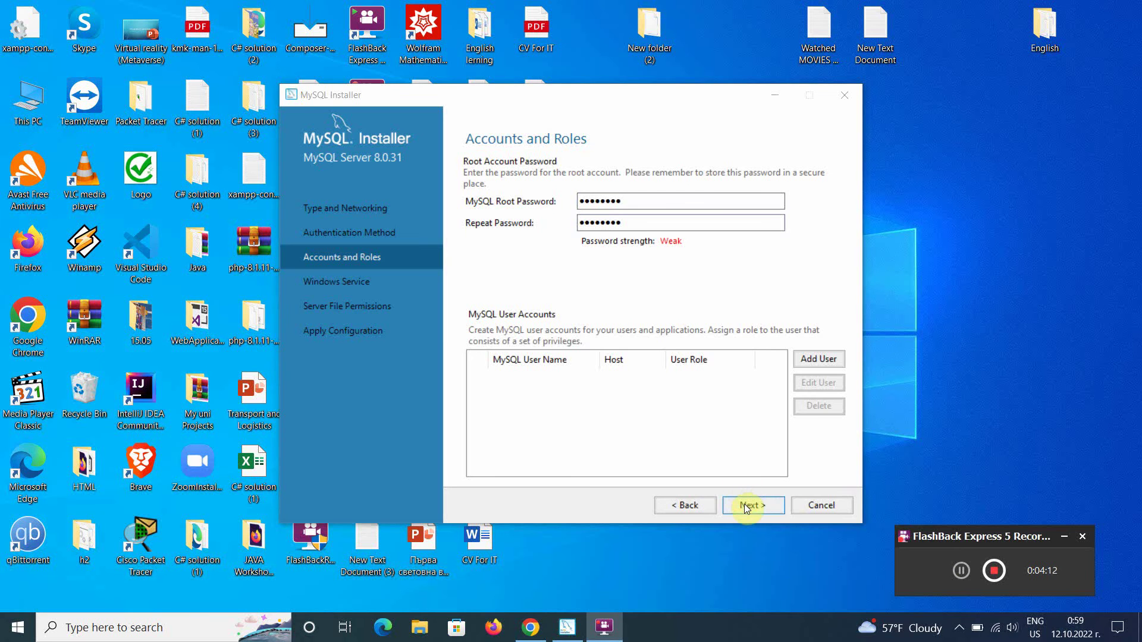
pyautogui.click(744, 504)
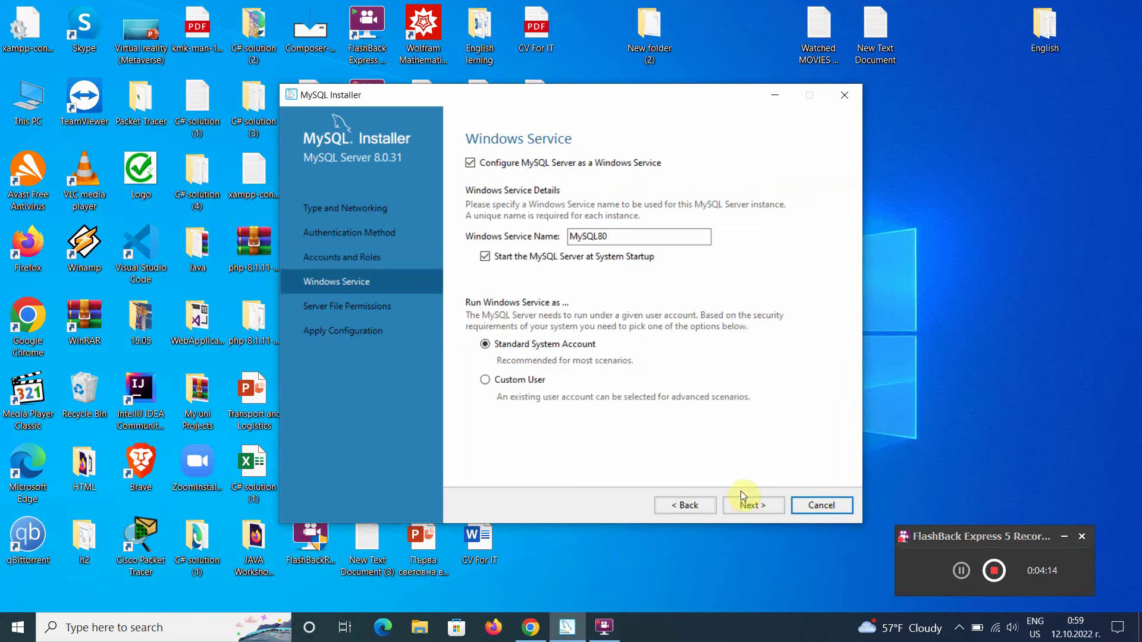
# Step: Keep the default Windows service and full-access file permissions, reaching Apply Configuration
pyautogui.click(750, 501)
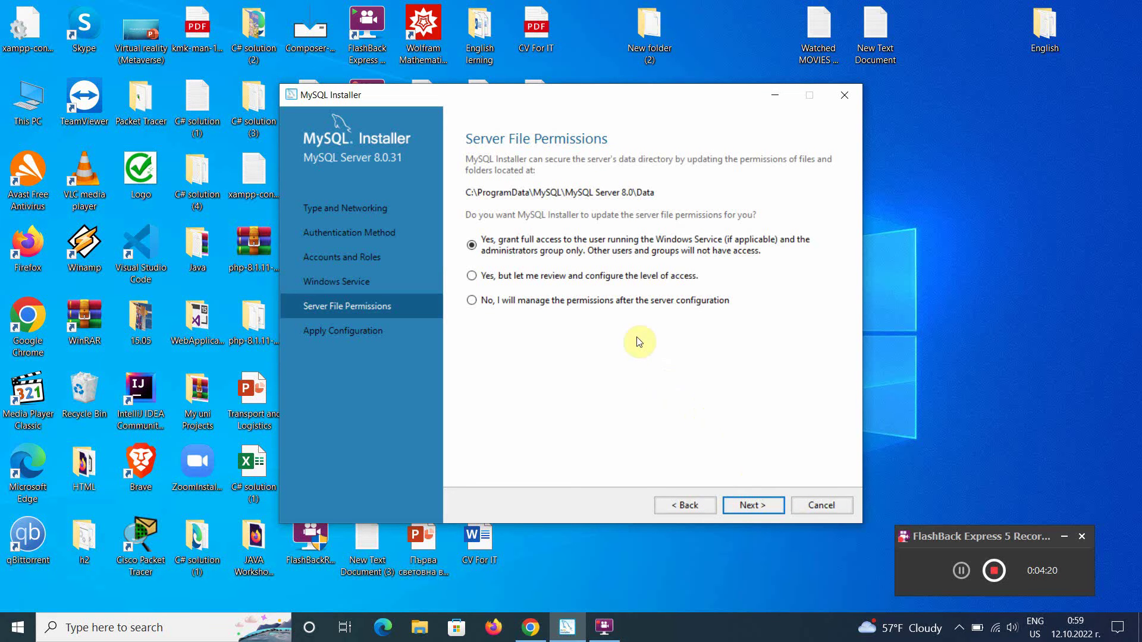
pyautogui.click(952, 564)
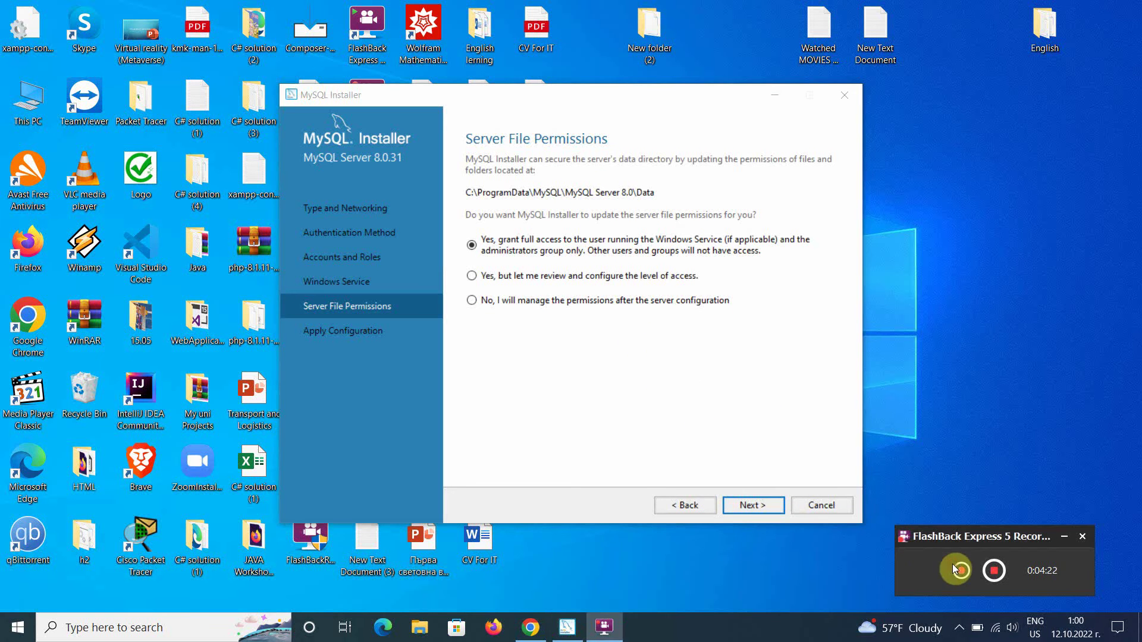
pyautogui.click(766, 505)
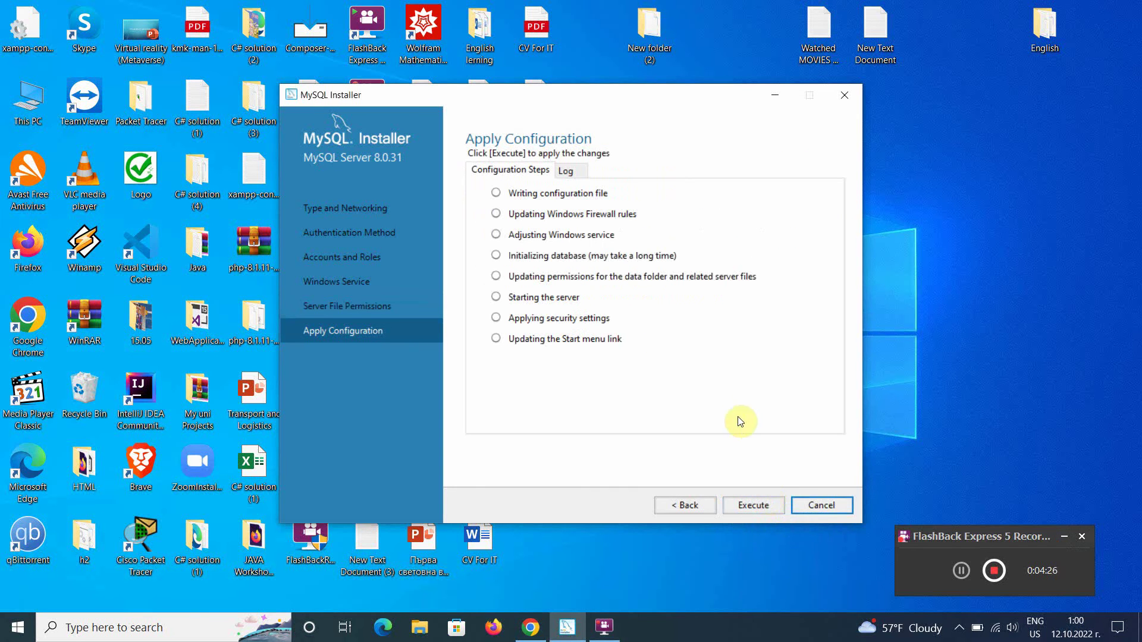
# Step: Apply the MySQL Server 8.0.31 configuration and skip MySQL Router bootstrapping
pyautogui.click(764, 505)
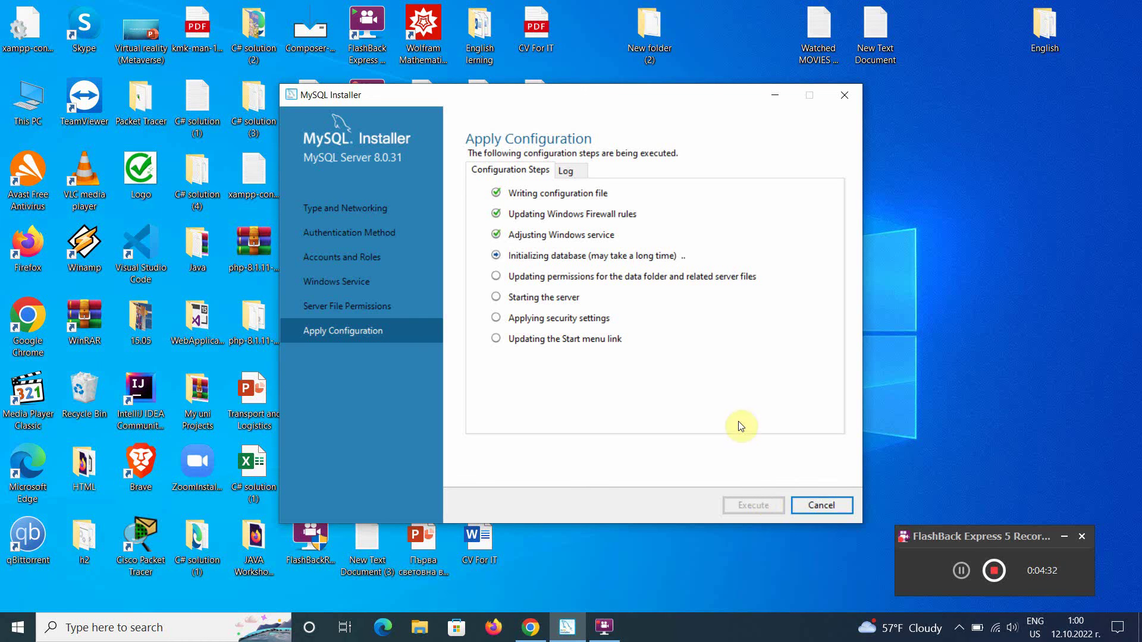
pyautogui.click(954, 570)
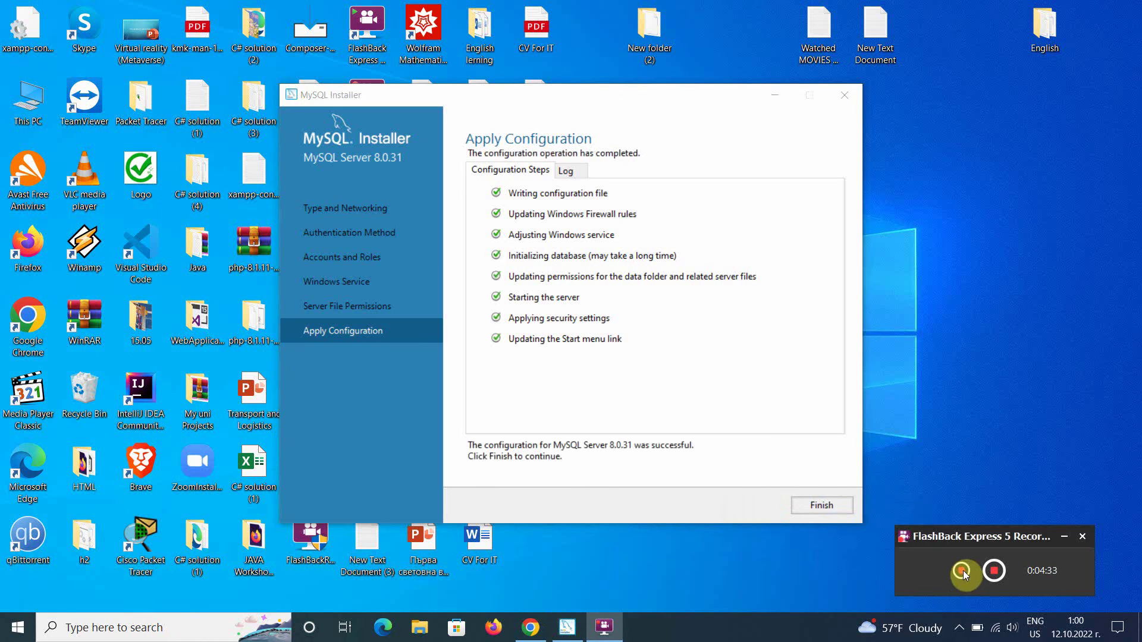
pyautogui.click(801, 505)
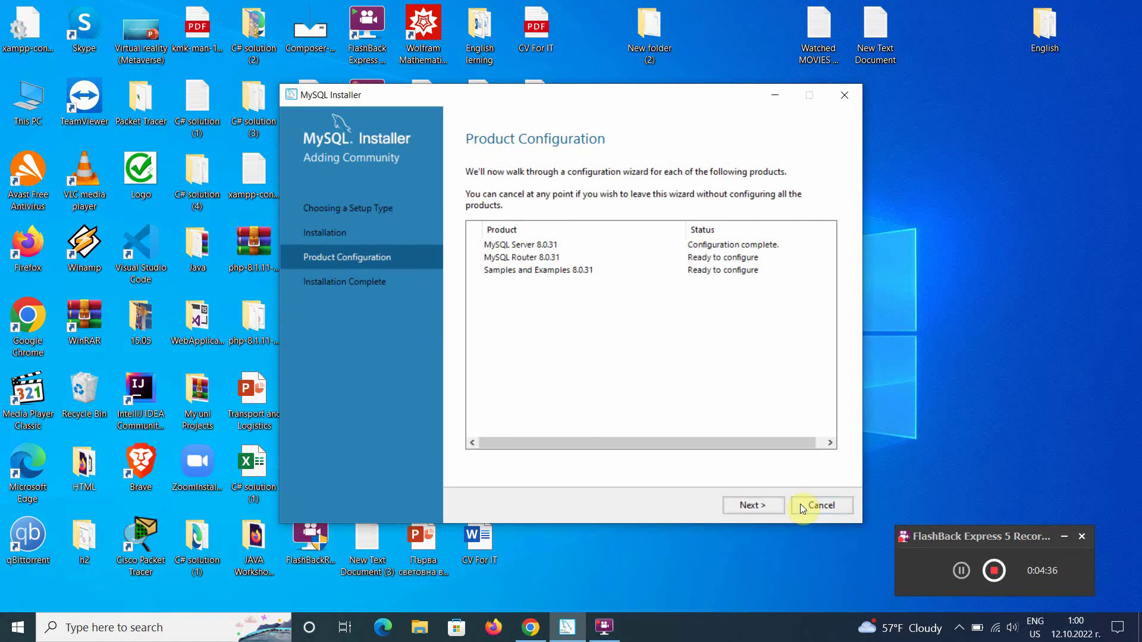
pyautogui.click(764, 506)
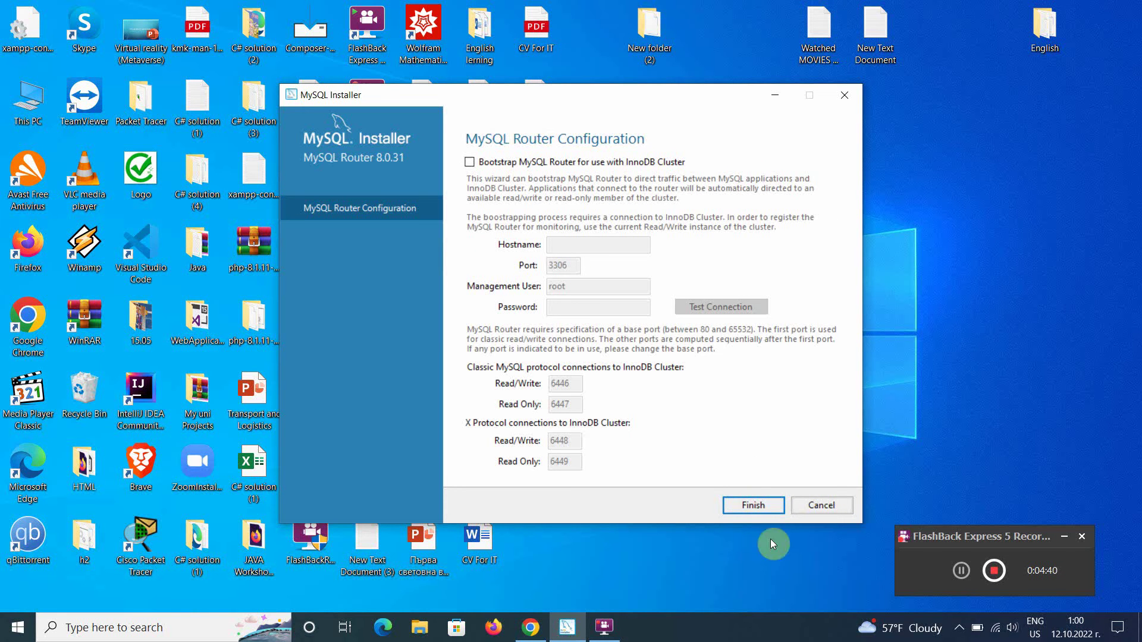
pyautogui.click(763, 509)
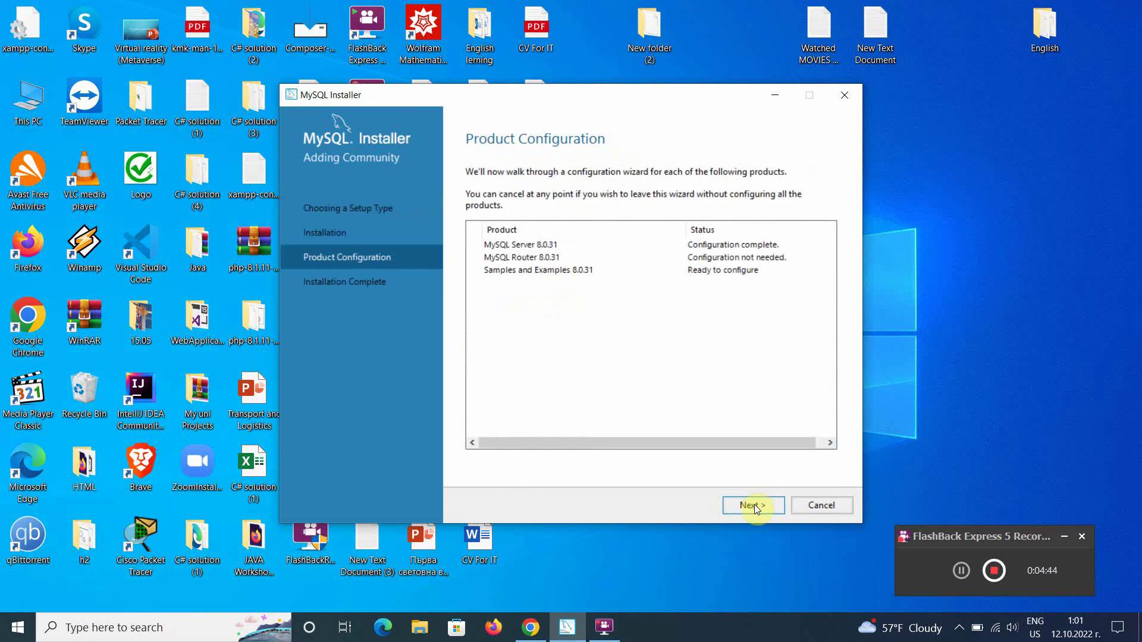
# Step: Check the root connection with its password and apply the Samples and Examples configuration
pyautogui.click(754, 504)
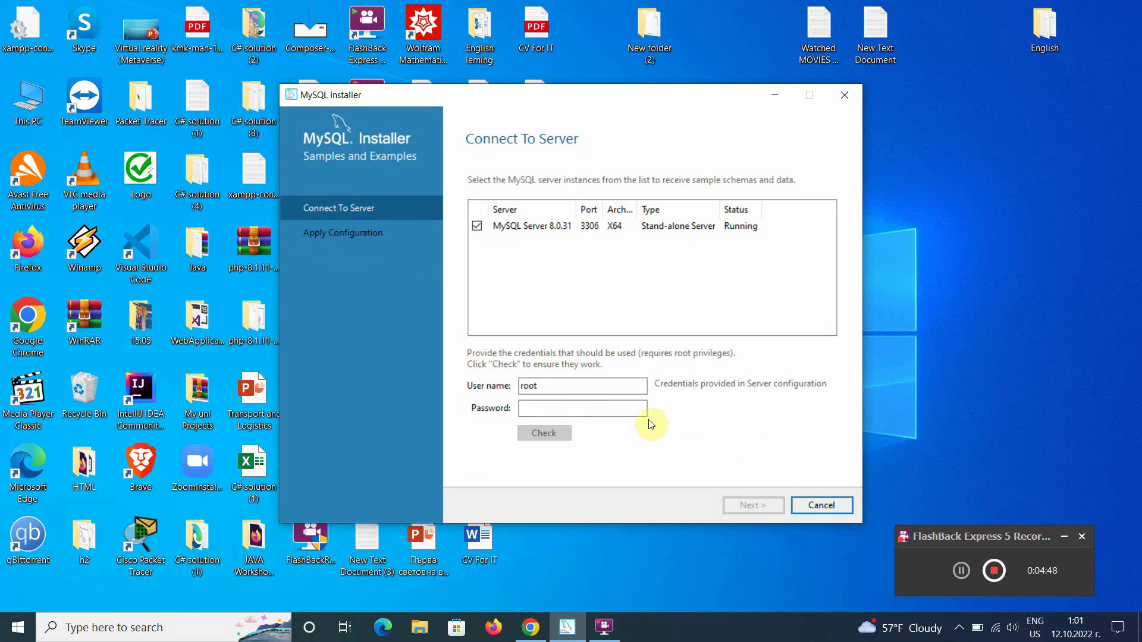
pyautogui.click(626, 409)
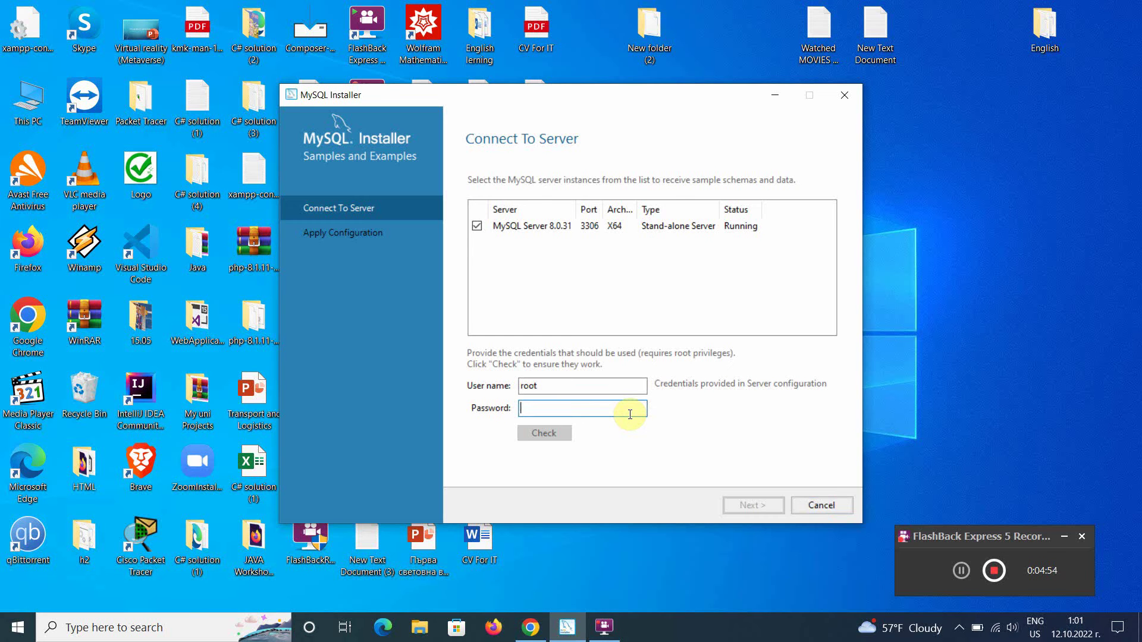
pyautogui.write('12345')
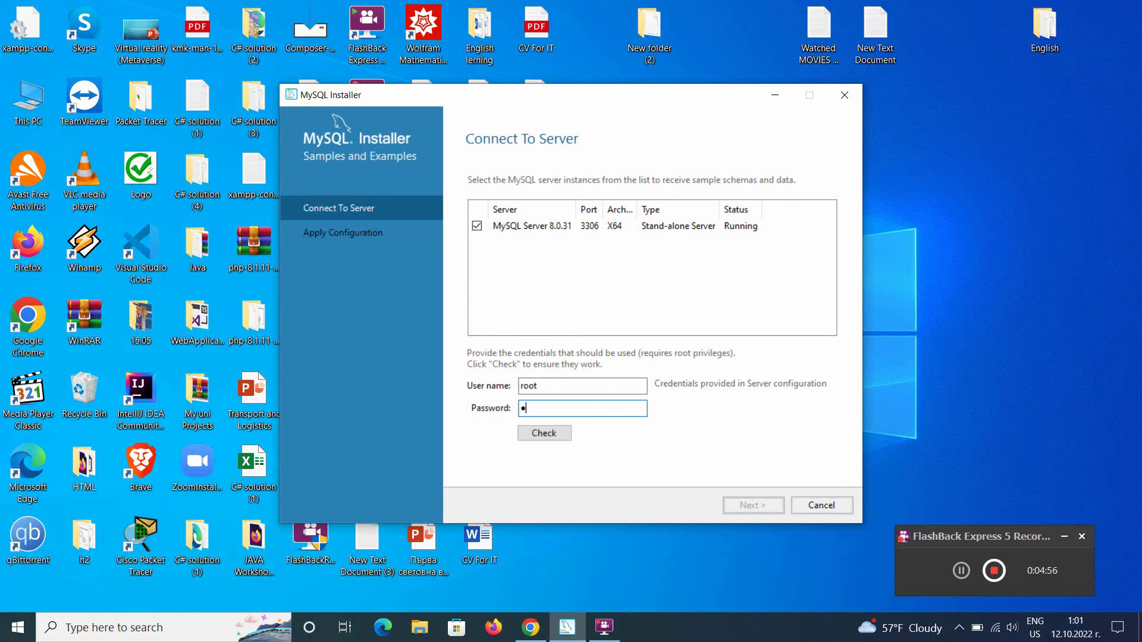
pyautogui.write('678')
pyautogui.click(529, 438)
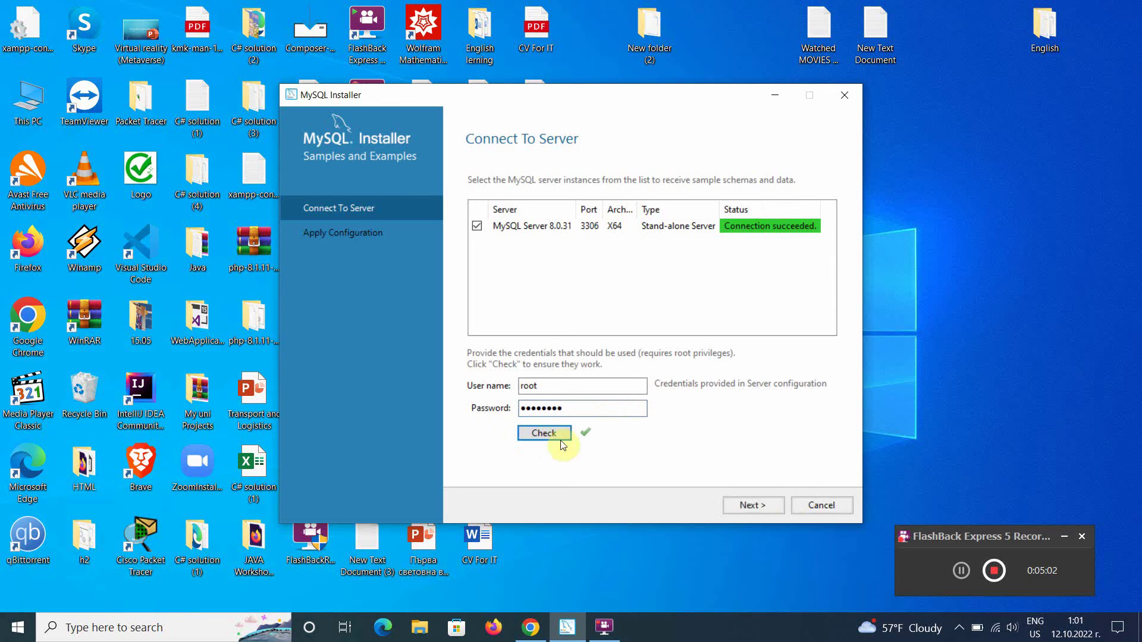
pyautogui.click(740, 504)
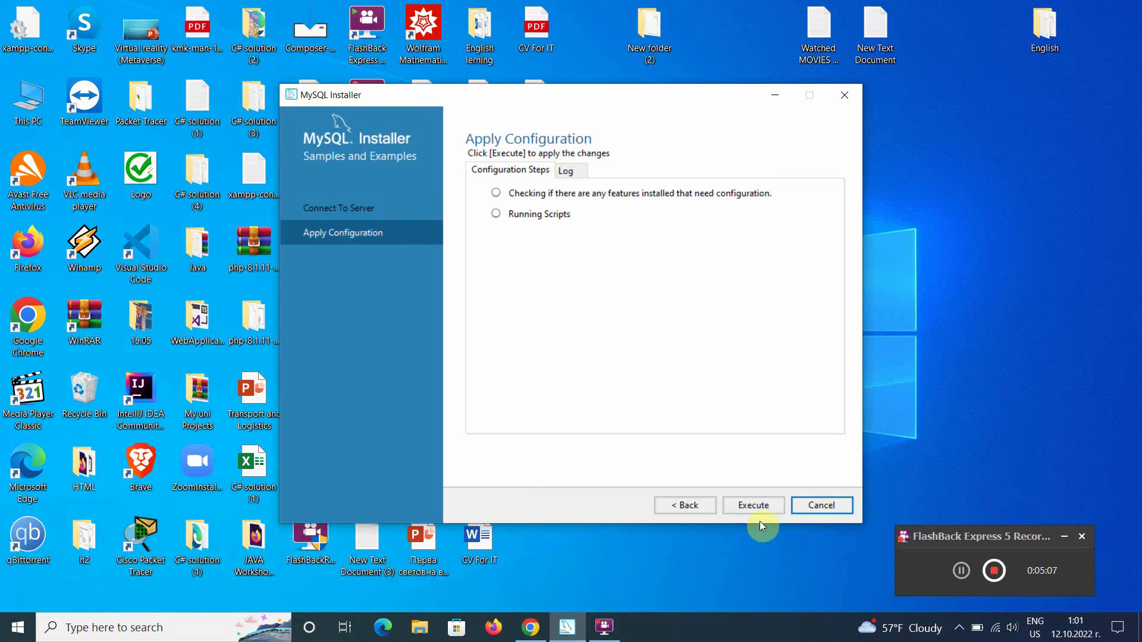
pyautogui.click(758, 509)
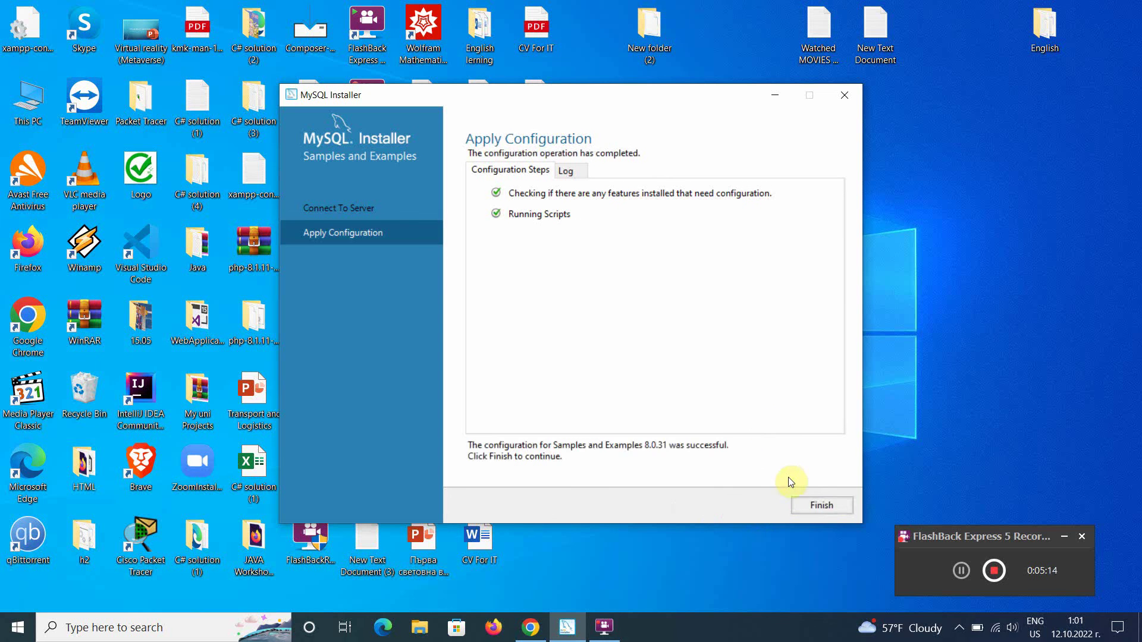
pyautogui.click(805, 504)
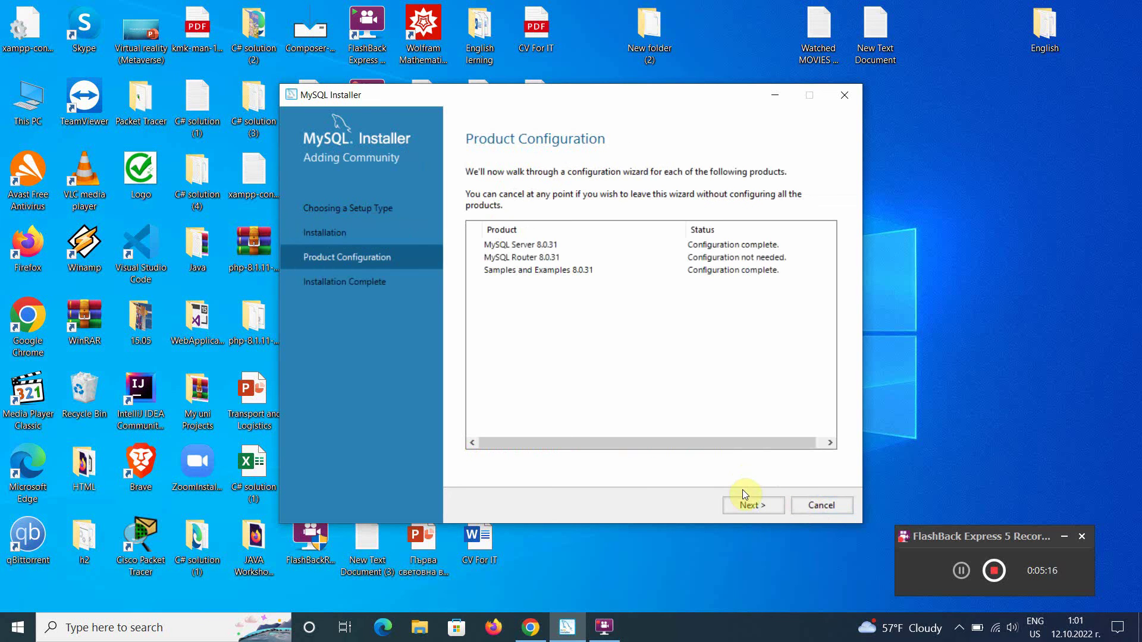
# Step: Finish the installation with 'Start MySQL Workbench after setup' left checked
pyautogui.click(749, 506)
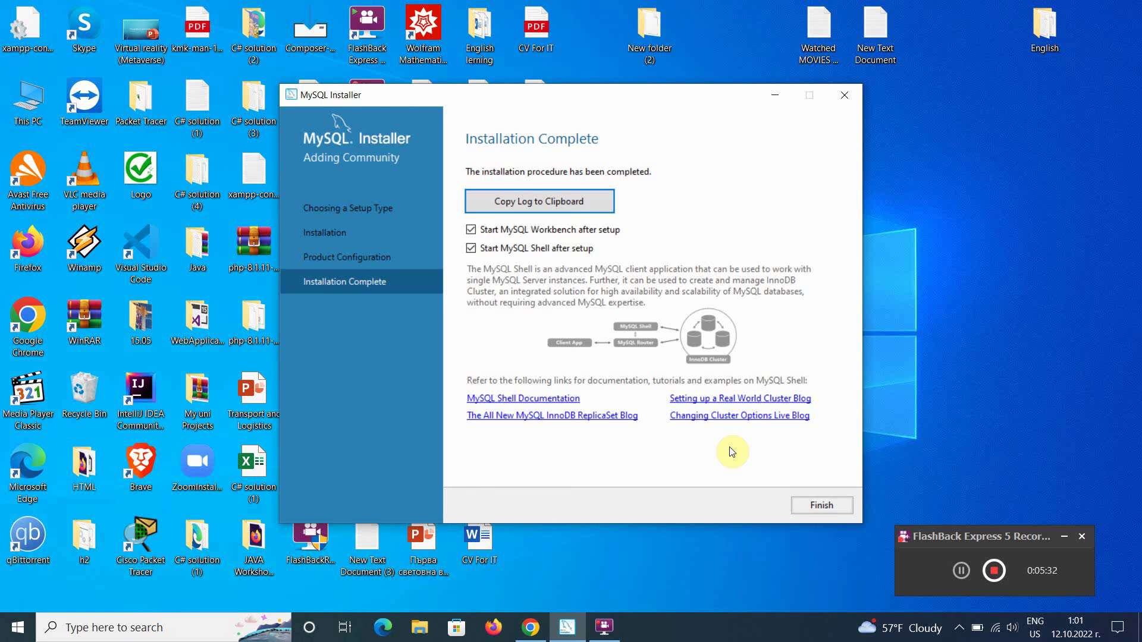
pyautogui.click(802, 502)
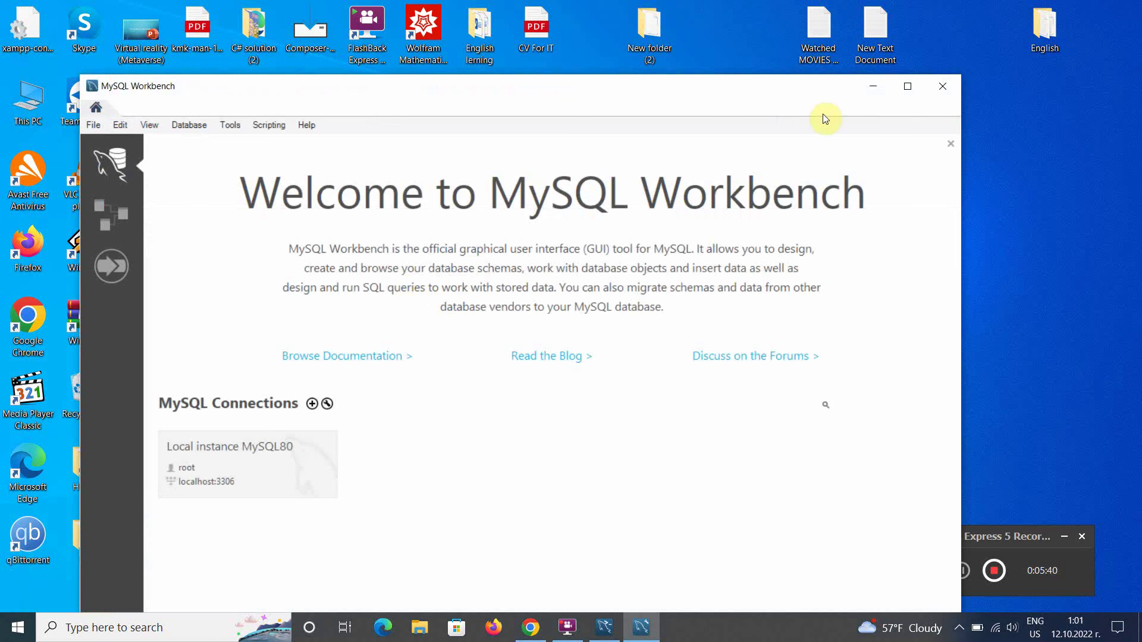
# Step: Close the MySQL Shell console and return to Workbench's welcome screen
pyautogui.click(874, 87)
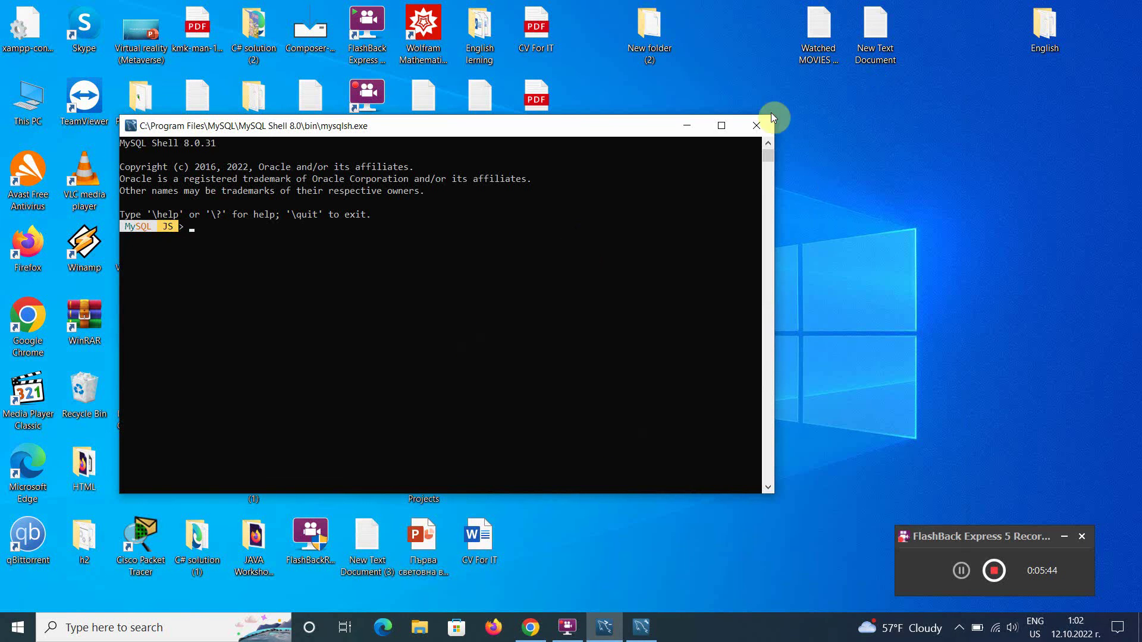
pyautogui.click(758, 122)
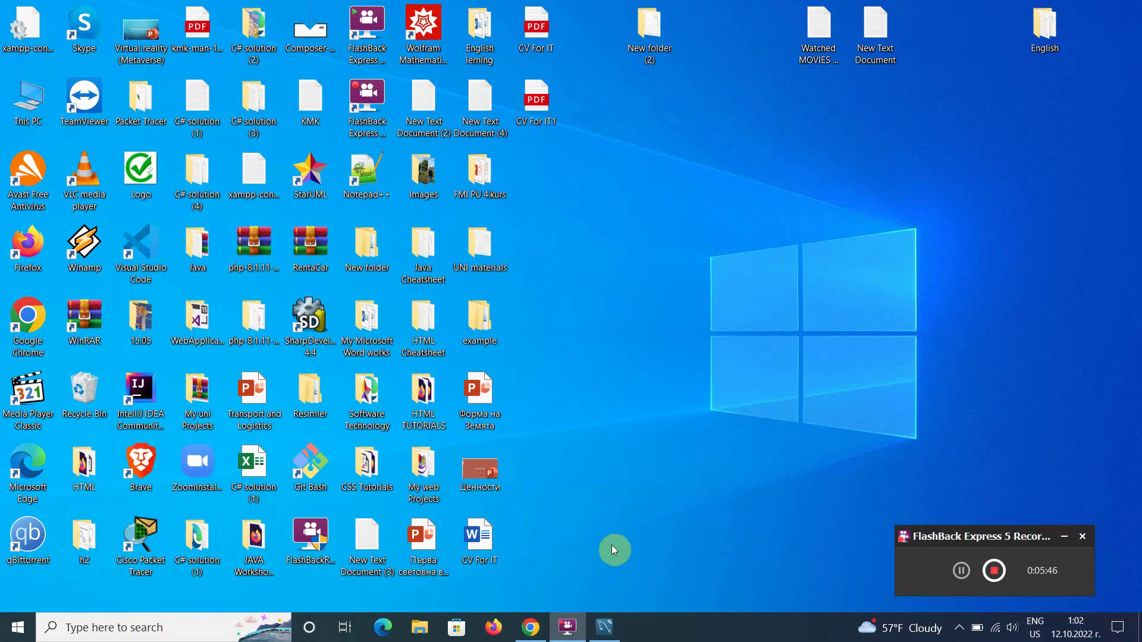
pyautogui.click(608, 627)
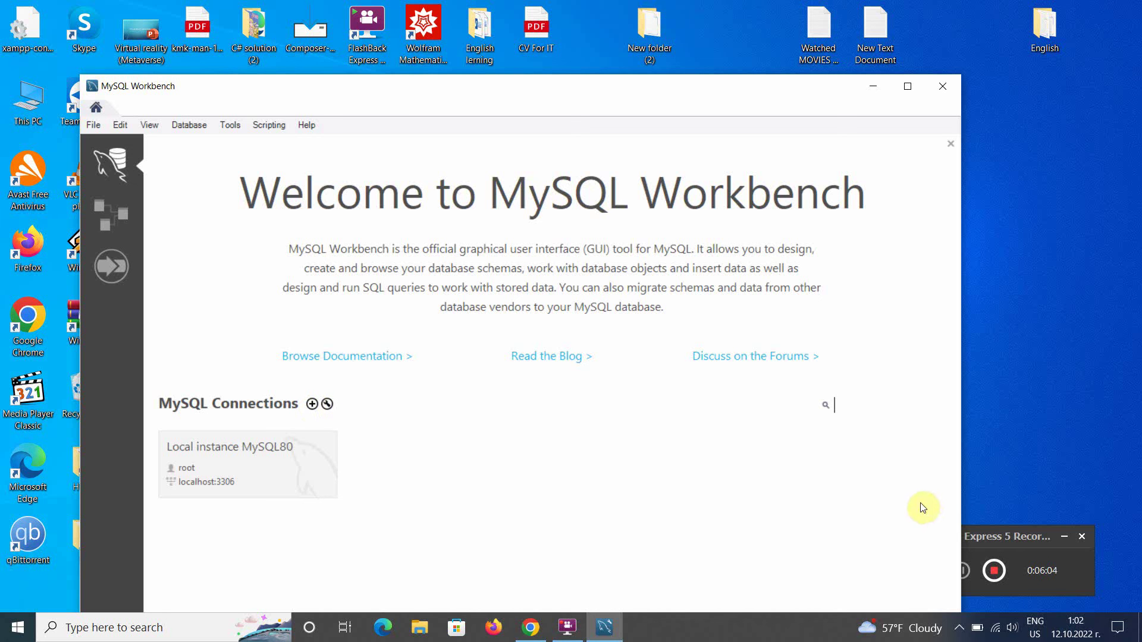
pyautogui.click(982, 537)
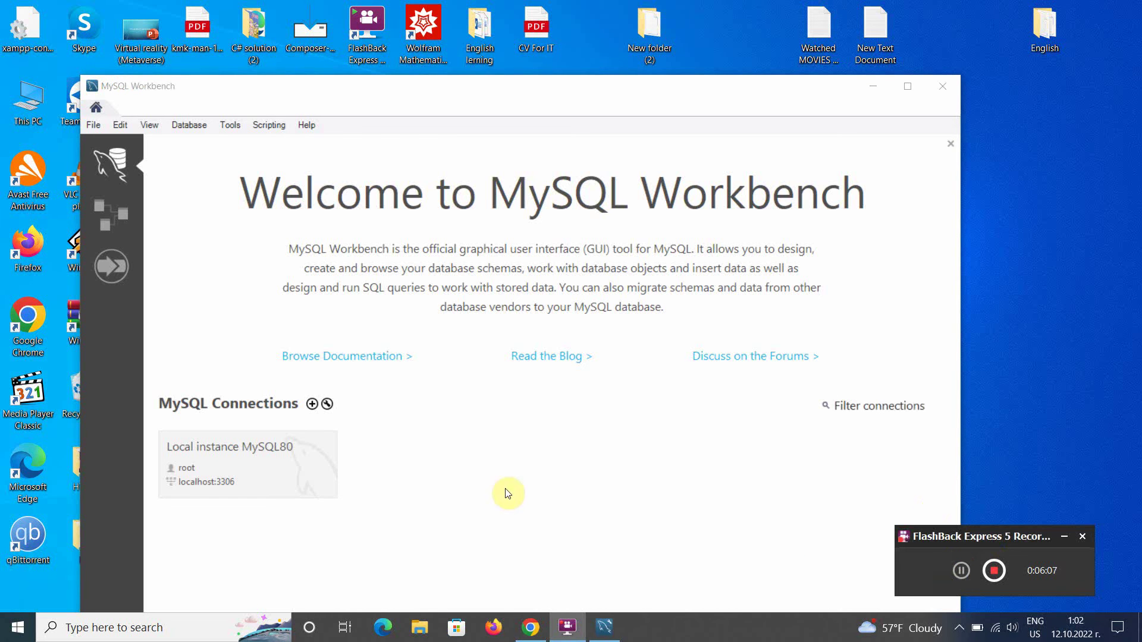
# Step: Start a new MySQL Workbench connection on 127.0.0.1:3306 as root, named 'Yt Connection'
pyautogui.click(312, 406)
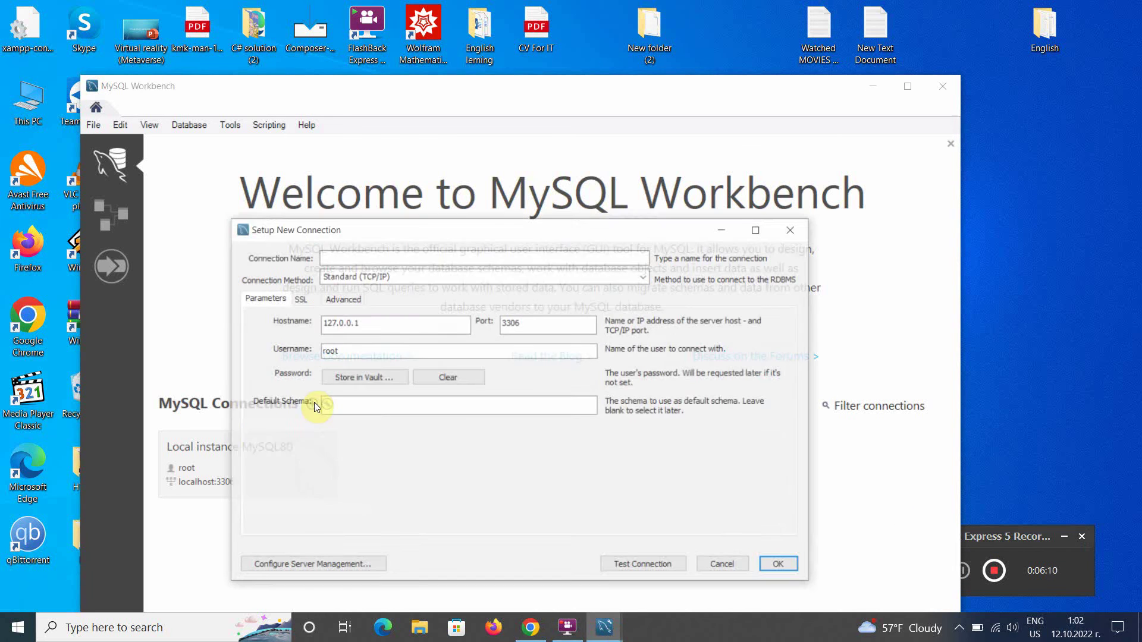
pyautogui.click(347, 256)
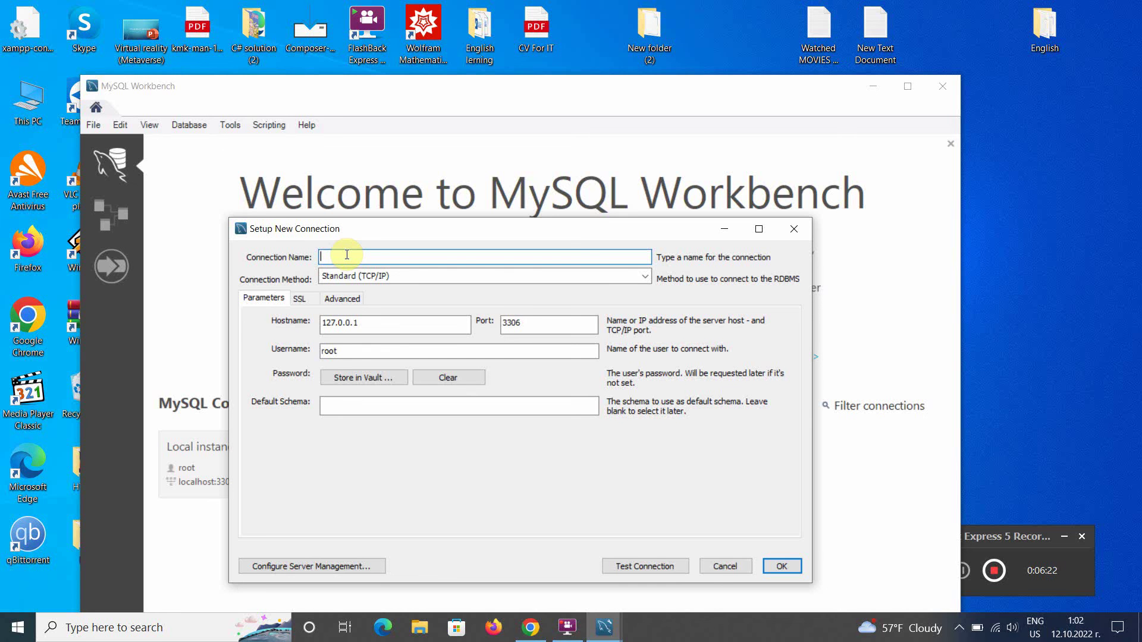
pyautogui.write('Yt')
pyautogui.write('Connection')
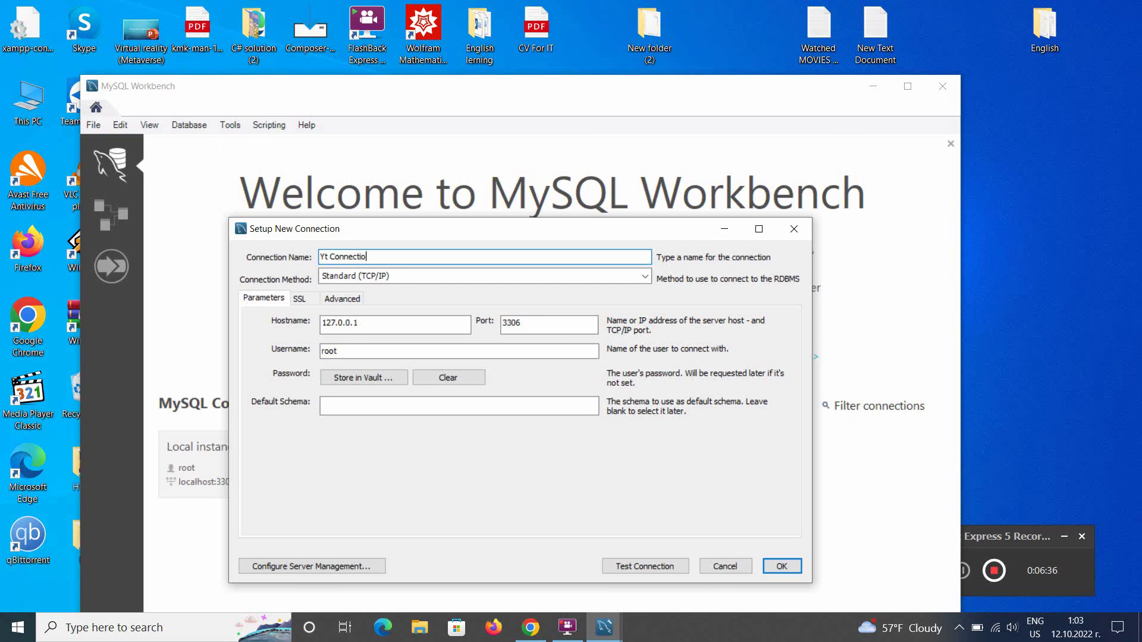